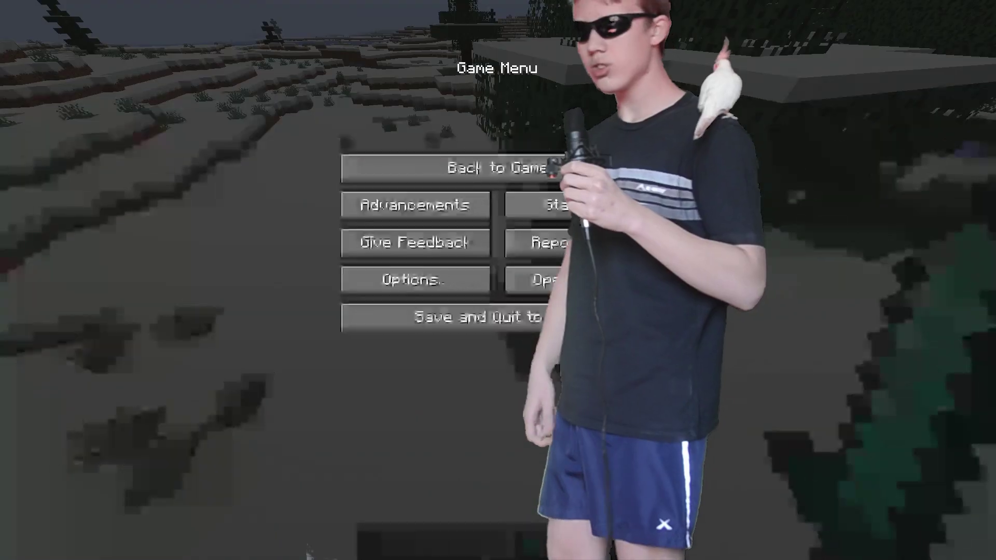
pyautogui.press('Escape')
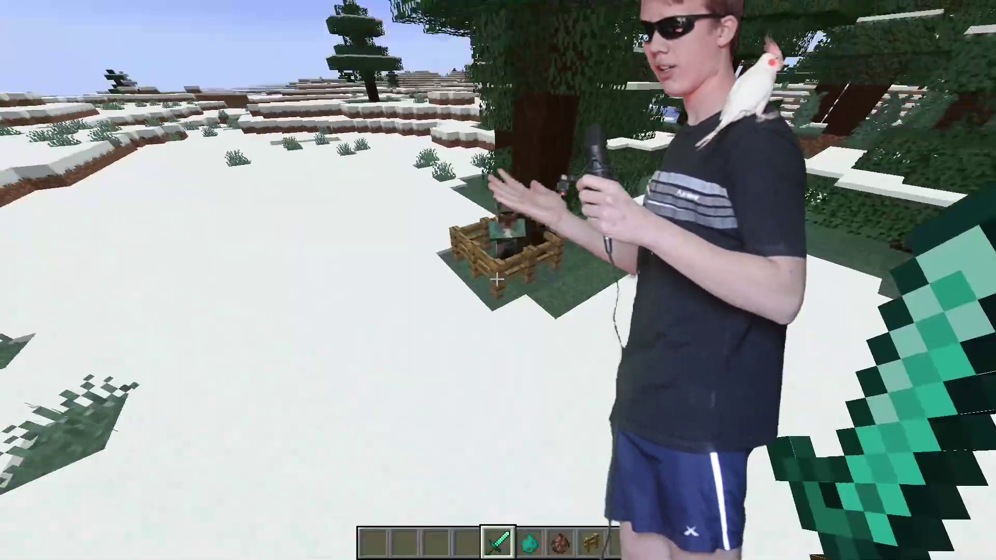
pyautogui.press('s')
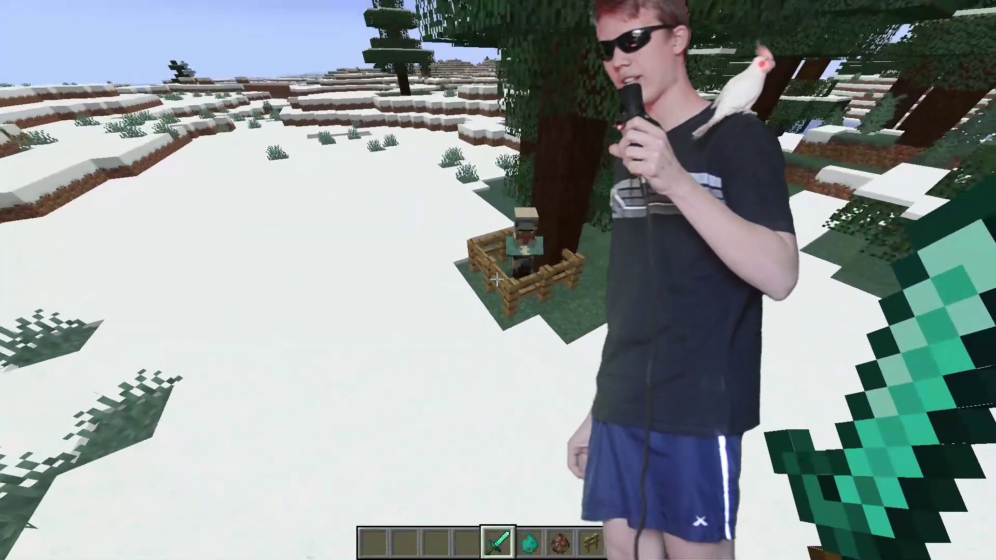
pyautogui.press('6')
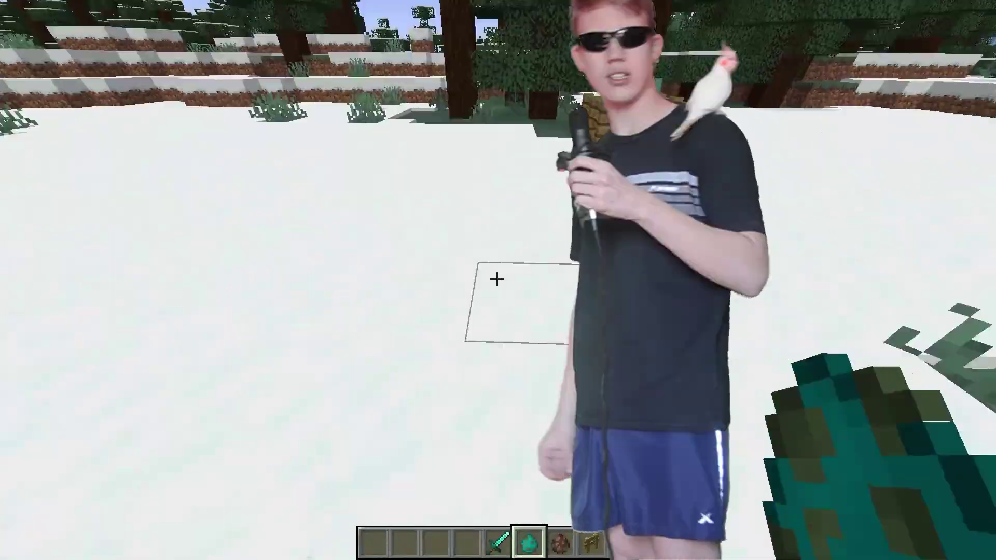
pyautogui.rightClick(496, 279)
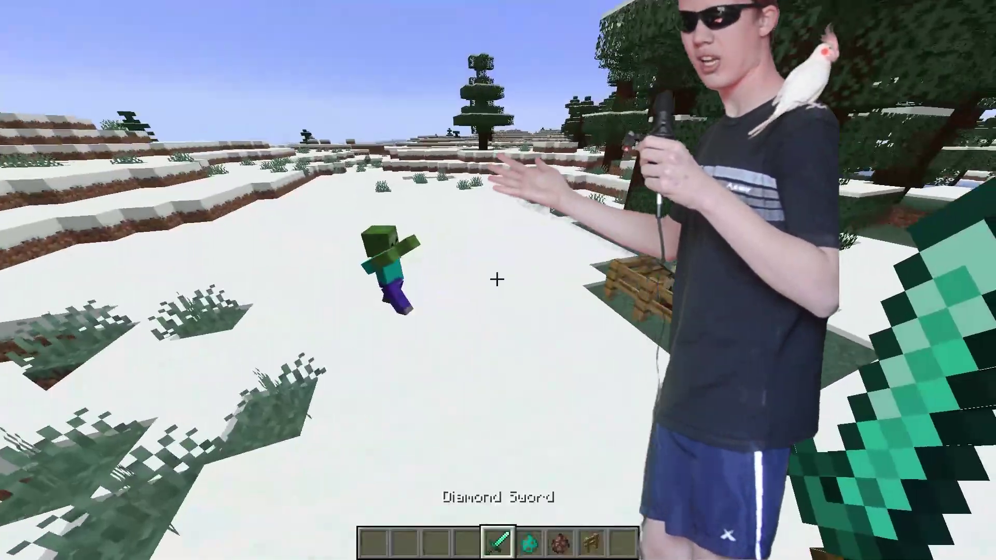
pyautogui.press('d')
pyautogui.press('s')
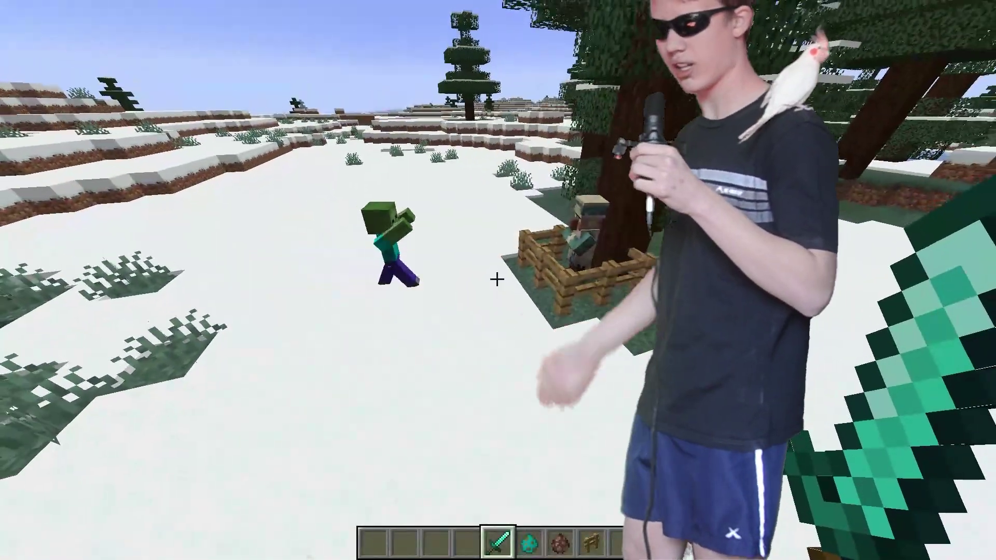
pyautogui.press('d')
pyautogui.press('w')
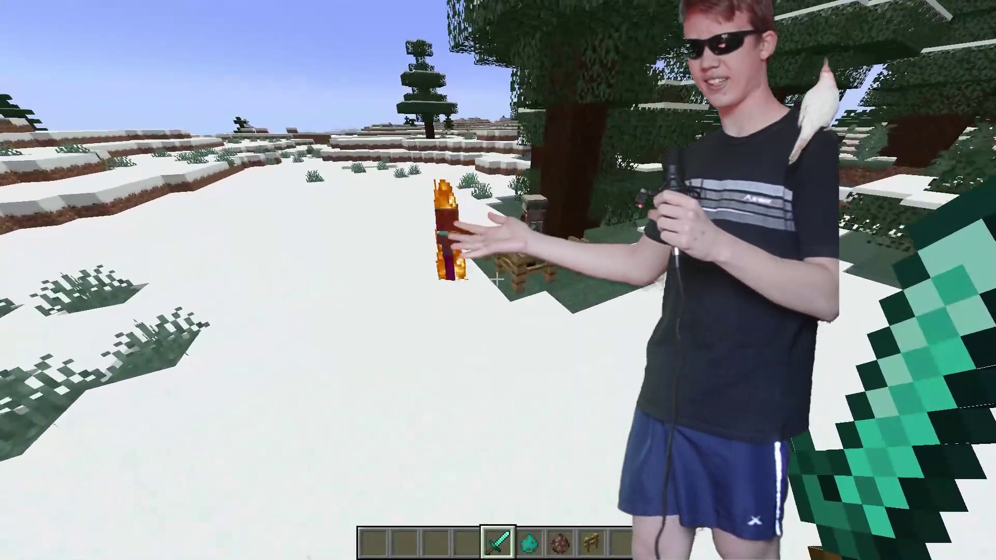
pyautogui.press('w')
pyautogui.press('a')
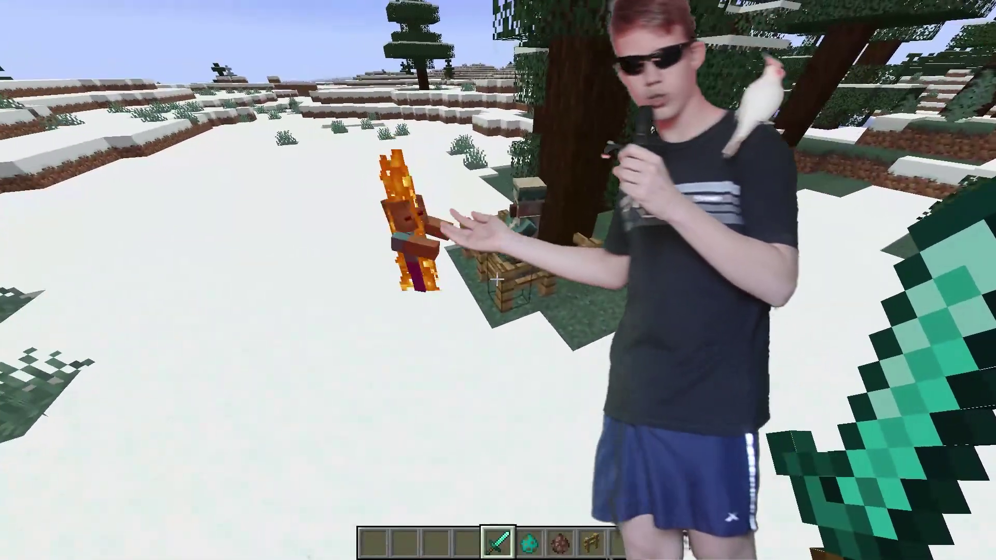
pyautogui.press('w')
pyautogui.click(496, 280)
pyautogui.click(496, 279)
pyautogui.press('s')
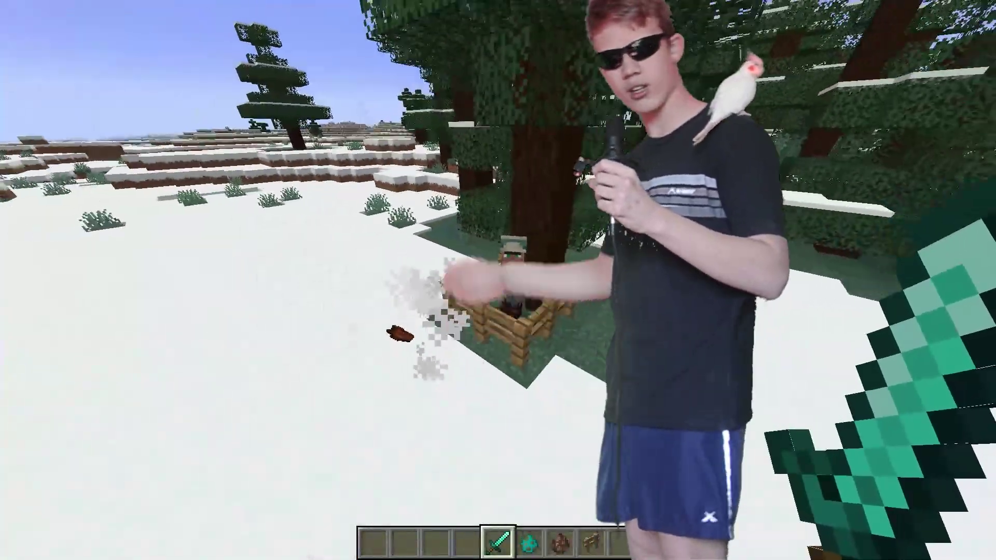
pyautogui.scroll(1, 497, 279)
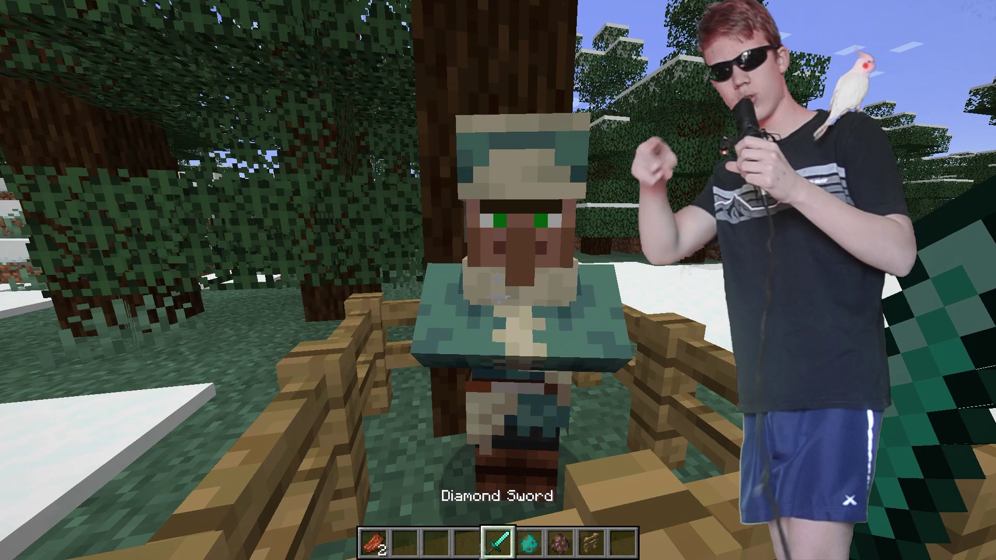
pyautogui.press('s')
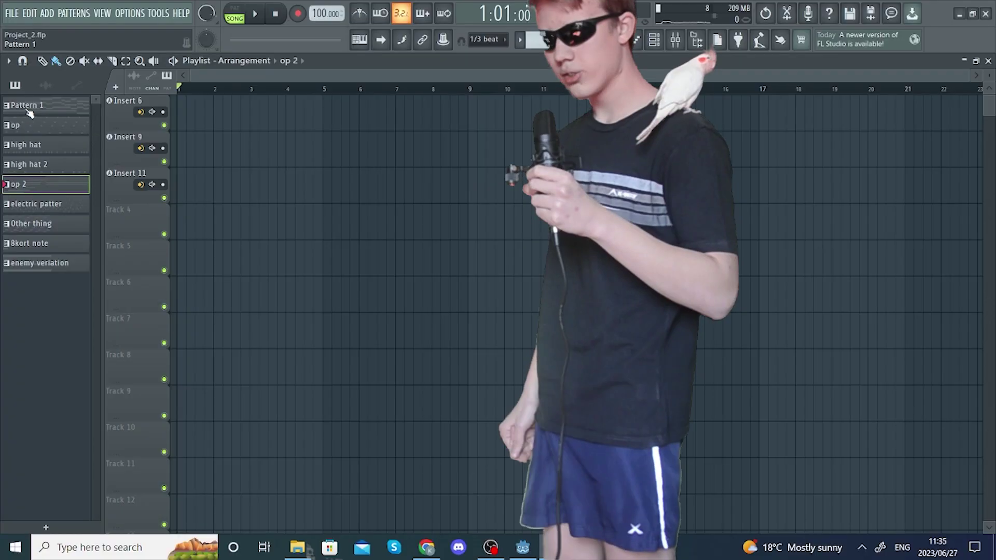
# Step: Place Pattern 1 at bar 1 of the Insert 6 track and Other thing clips at bars 1, 2 and 3 of Insert 9
pyautogui.click(183, 114)
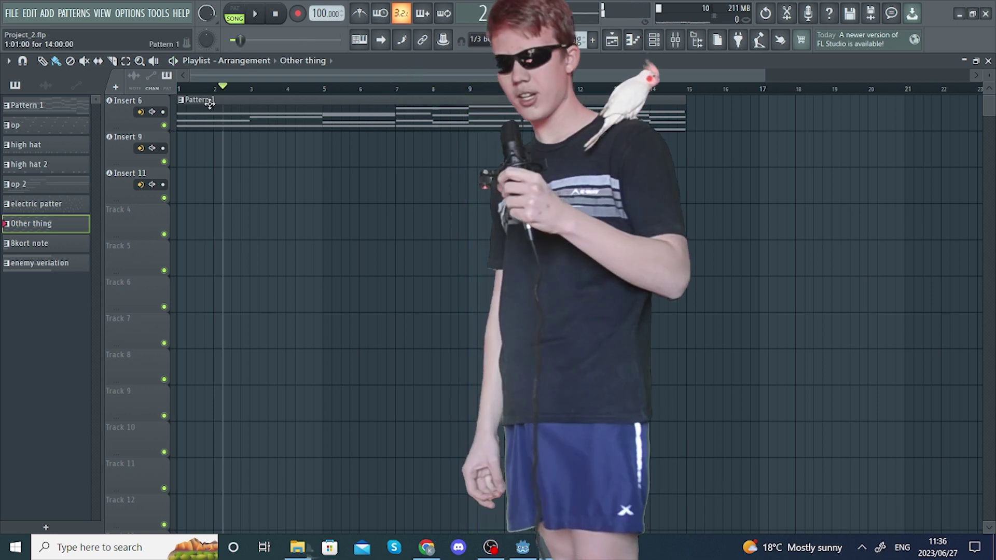
pyautogui.click(184, 150)
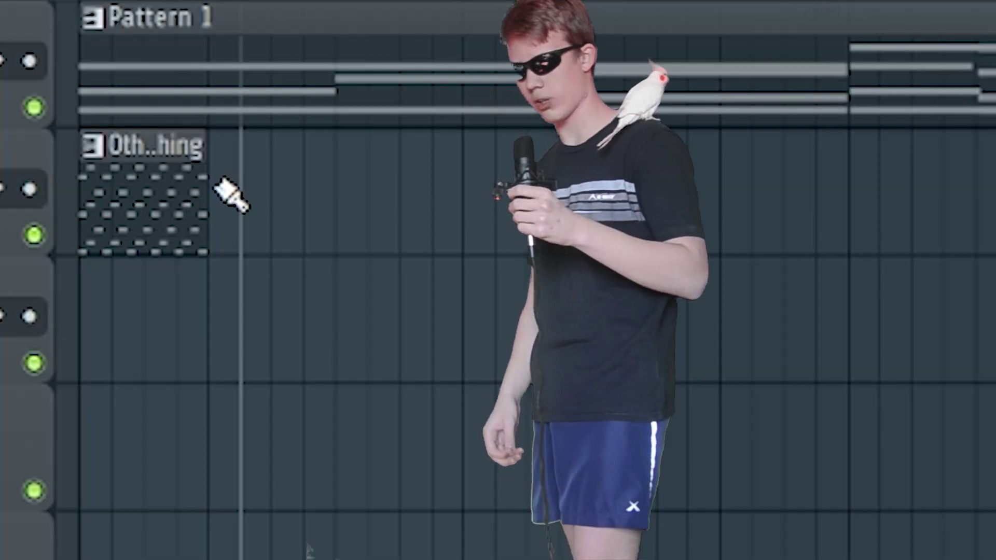
pyautogui.click(222, 150)
pyautogui.click(284, 150)
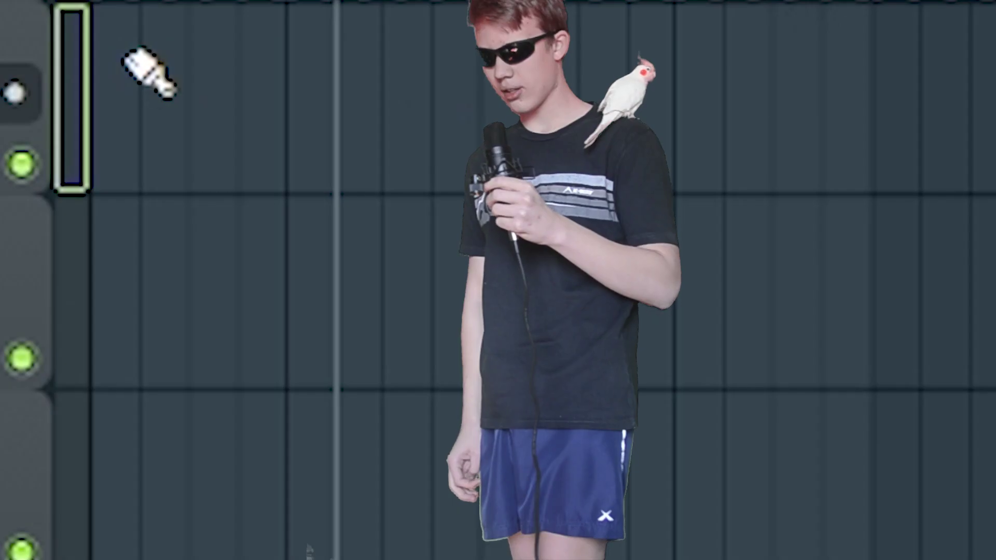
# Step: Add the electric patter clip at bar 1 of the Insert 11 track and play the layered arrangement
pyautogui.click(194, 104)
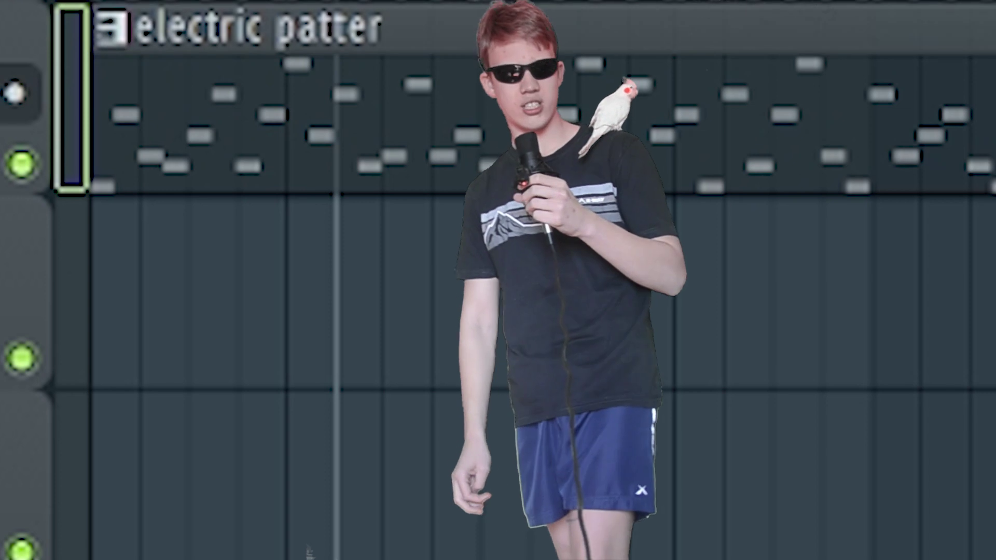
pyautogui.press('space')
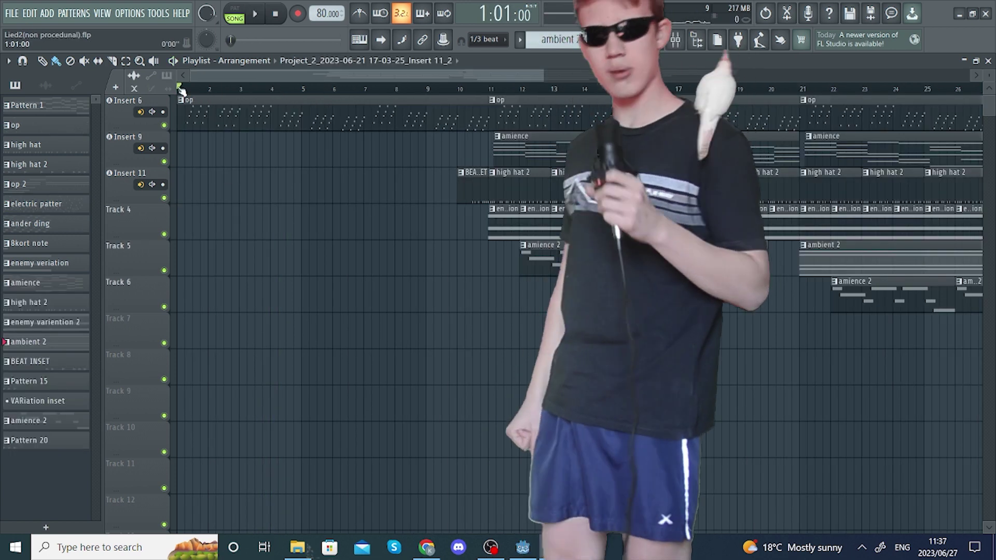
pyautogui.press('space')
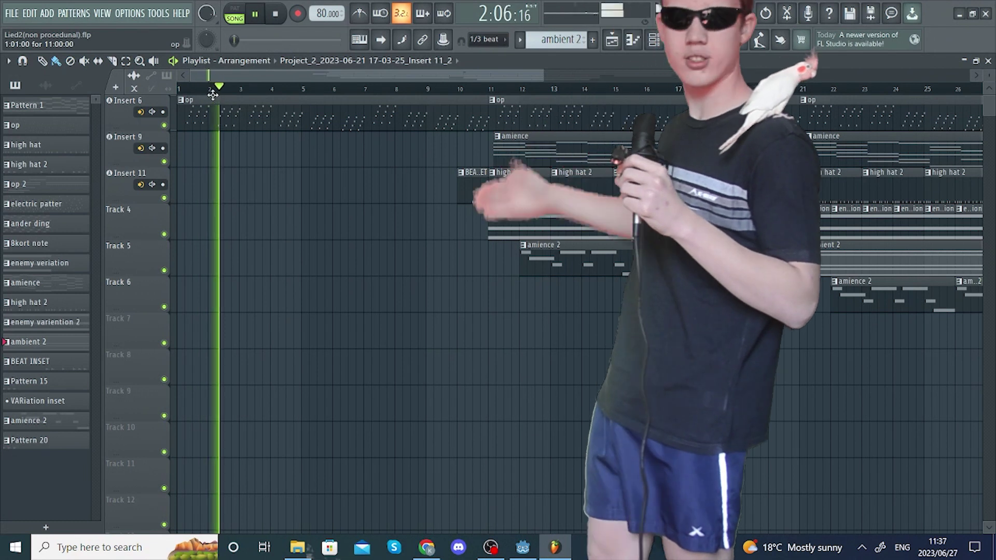
# Step: Play the opening bars of the Lied2 arrangement and listen to the op pattern on the Insert 6 track
pyautogui.scroll(3, 211, 88)
pyautogui.scroll(-3, 211, 88)
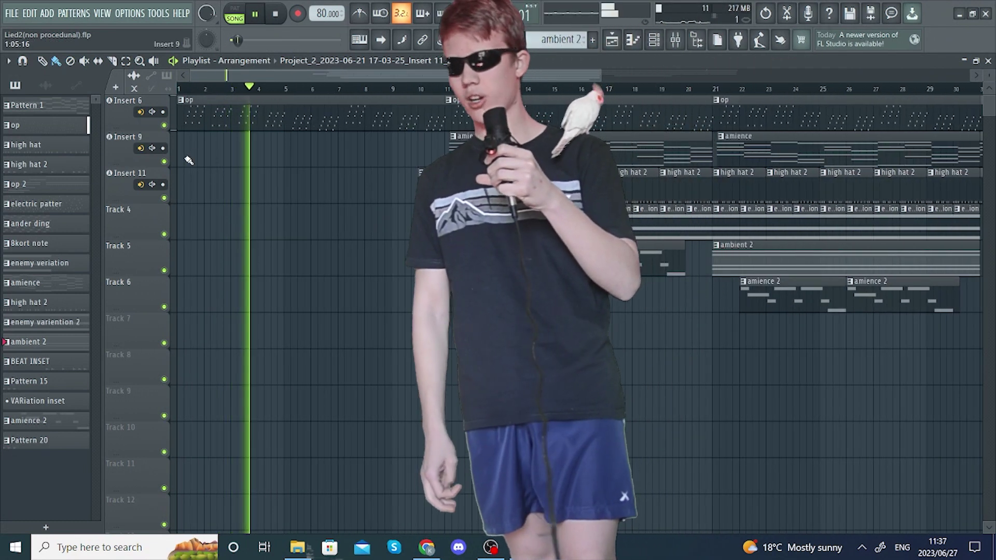
pyautogui.press('space')
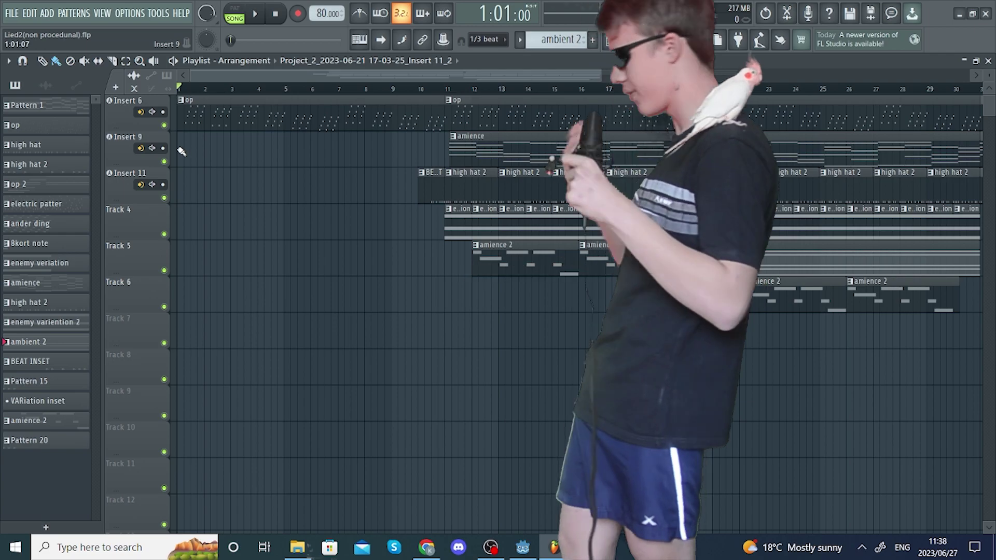
pyautogui.press('space')
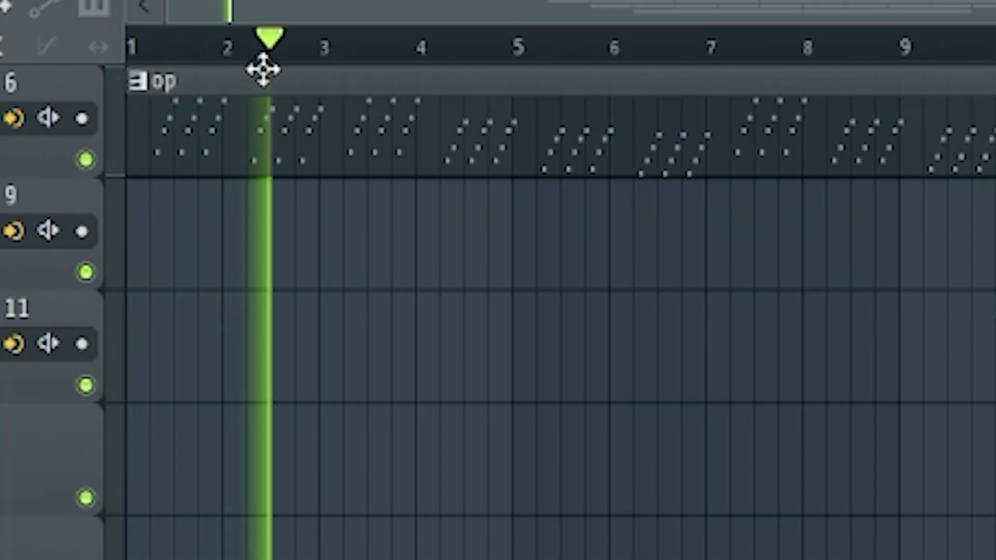
pyautogui.scroll(3, 231, 44)
pyautogui.scroll(-4, 228, 43)
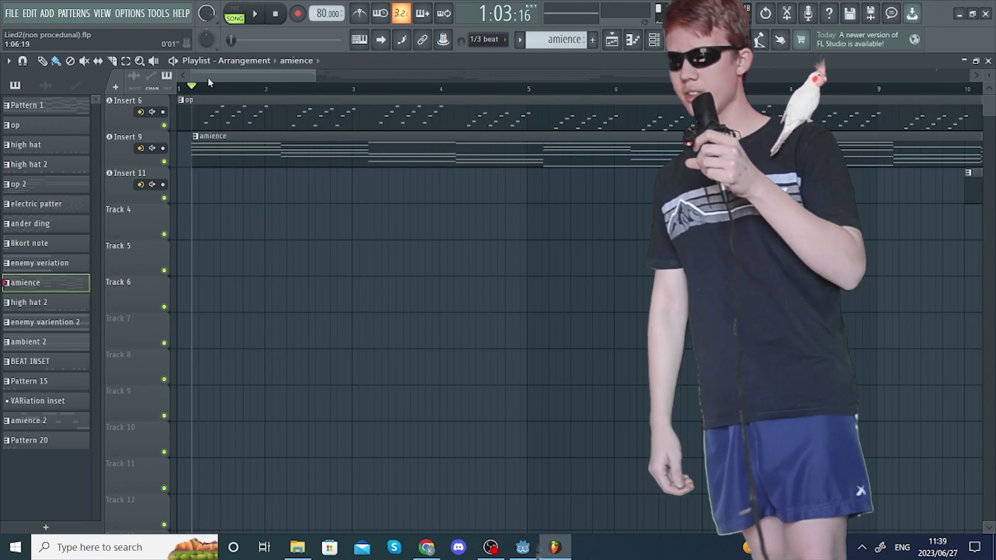
pyautogui.scroll(4, 308, 82)
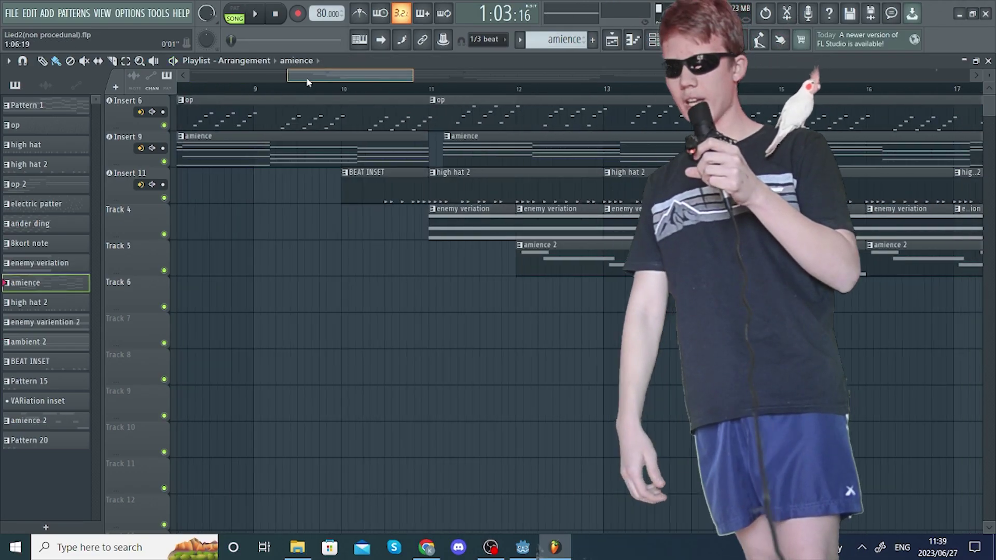
# Step: Play the arrangement from bar 1 to hear the amience clip layered with the op pattern
pyautogui.press('space')
pyautogui.scroll(-2, 338, 90)
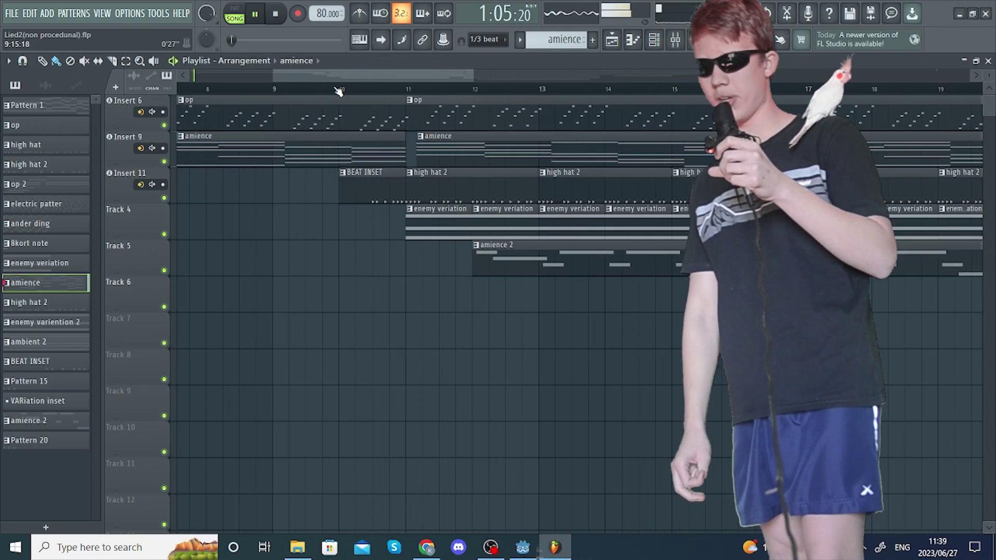
pyautogui.scroll(-3, 338, 91)
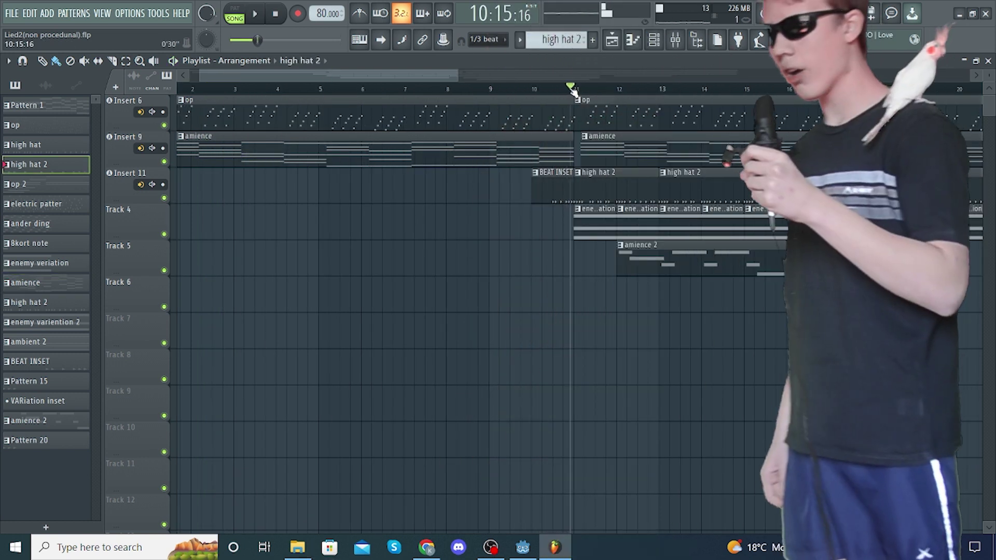
# Step: Play the section around bar 11 and examine the high hat 2, enemy veriation and amience 2 clips
pyautogui.press('space')
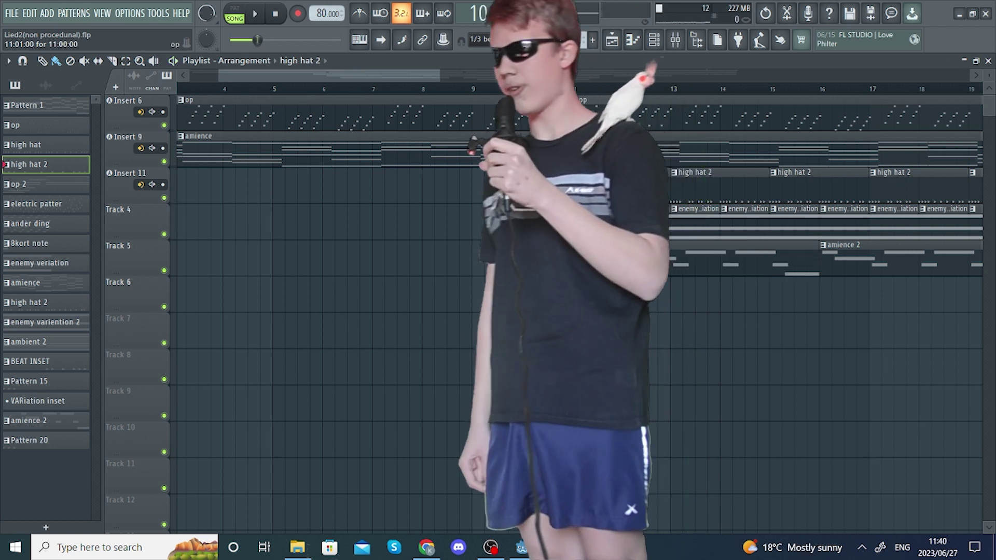
pyautogui.moveTo(594, 100); pyautogui.dragTo(598, 100)
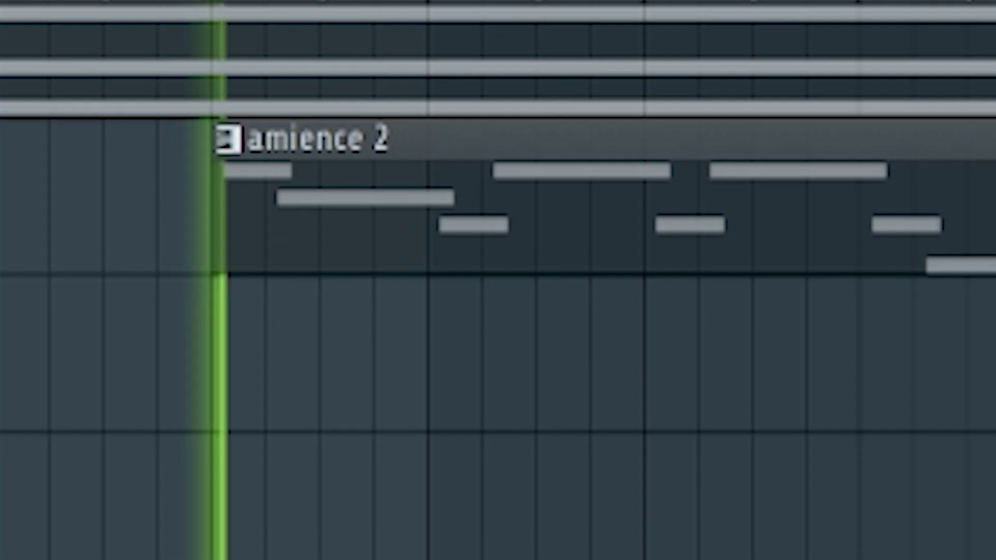
pyautogui.scroll(3, 291, 280)
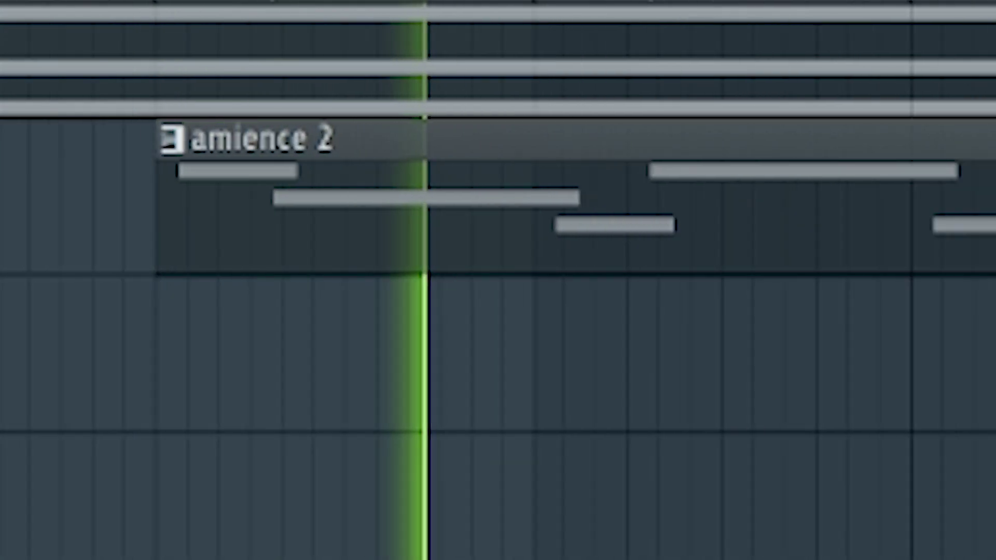
pyautogui.scroll(-2, 290, 279)
pyautogui.hscroll(3, 498, 280)
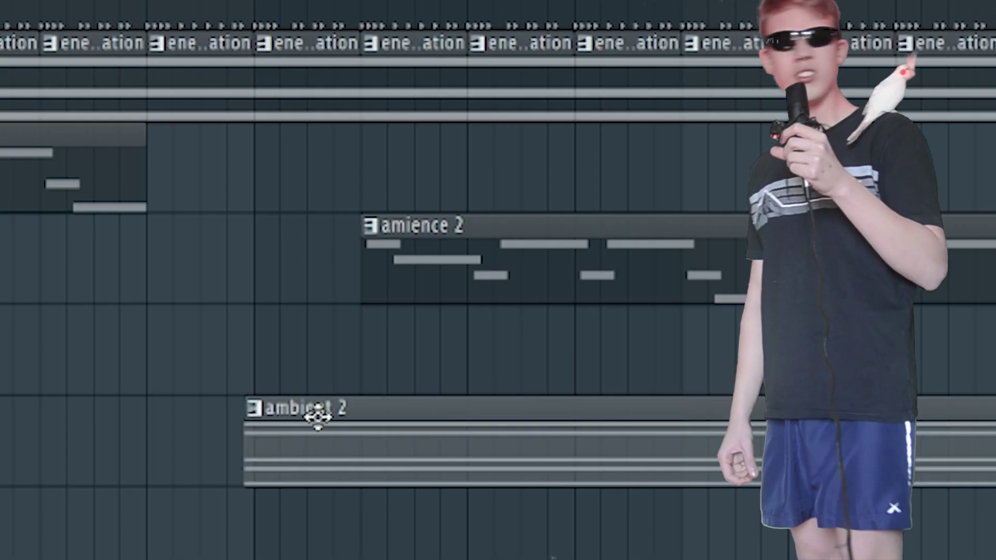
pyautogui.moveTo(318, 413); pyautogui.dragTo(334, 229)
pyautogui.moveTo(339, 187); pyautogui.dragTo(333, 171)
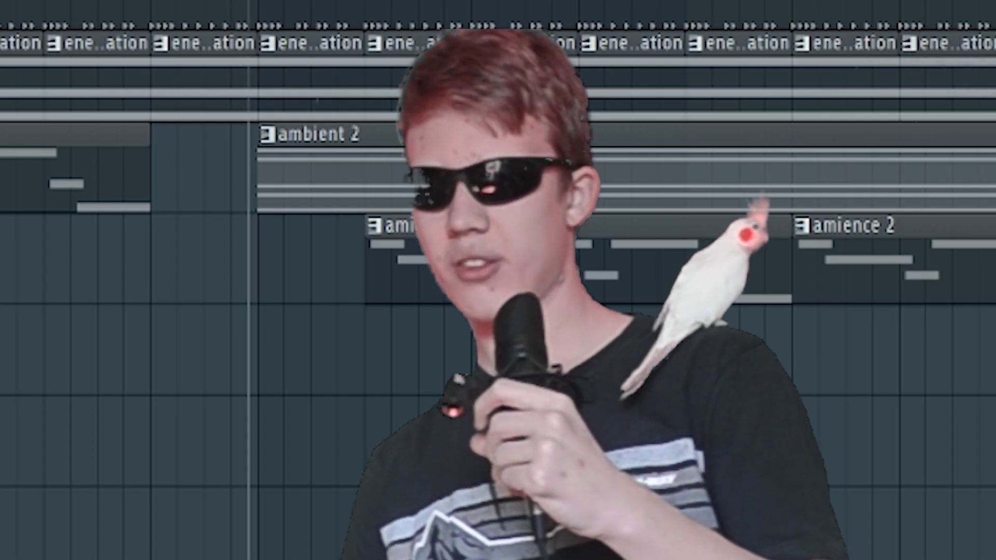
# Step: Play the section starting at the ambient 2 clip and follow how the amience 2 clips layer with it
pyautogui.press('space')
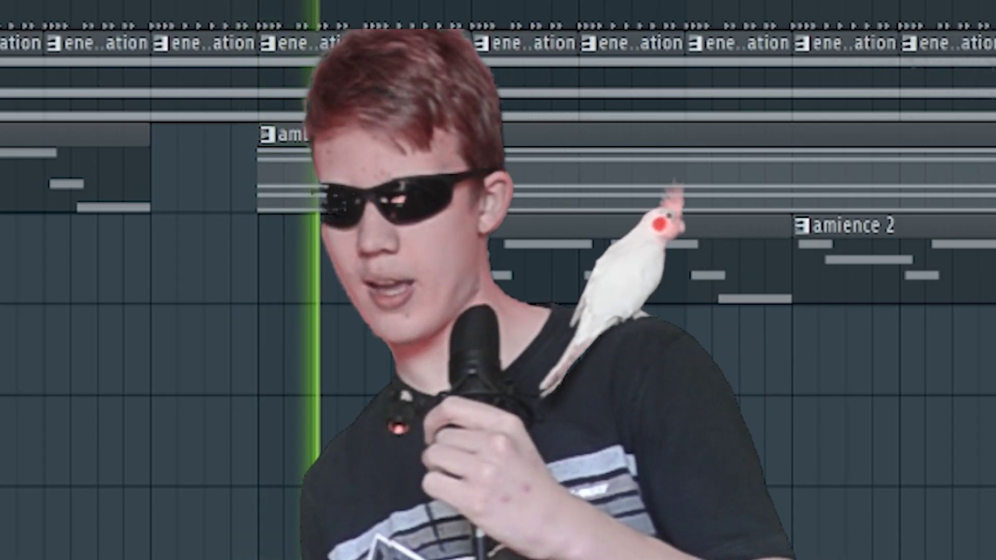
pyautogui.scroll(5, 329, 280)
pyautogui.scroll(-2, 311, 280)
pyautogui.scroll(-2, 498, 280)
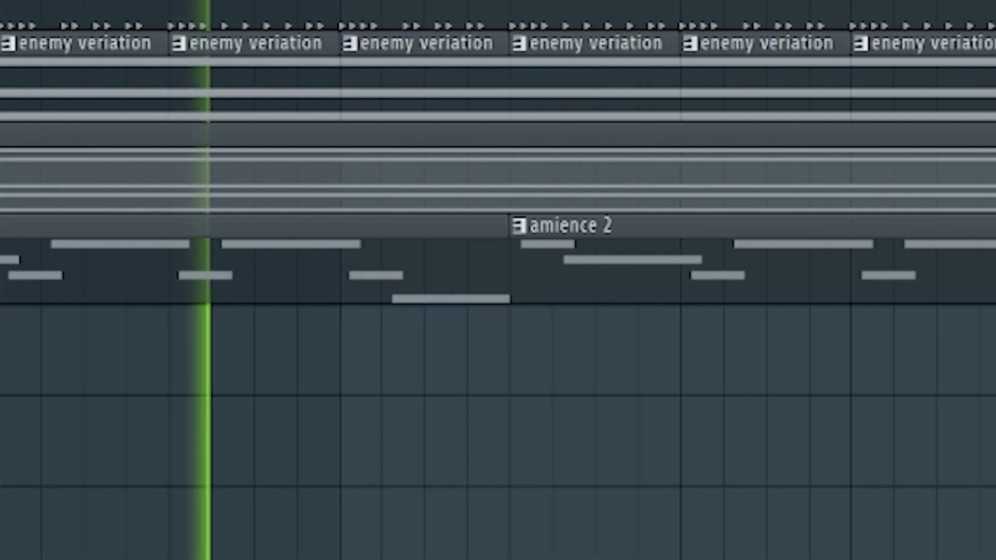
pyautogui.scroll(5, 409, 280)
pyautogui.scroll(-3, 409, 280)
pyautogui.scroll(-2, 498, 280)
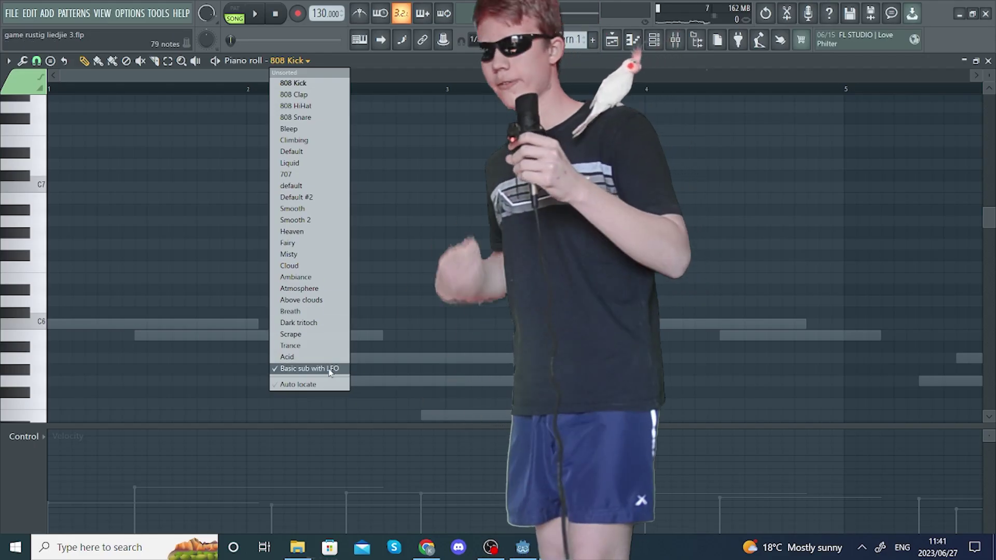
# Step: Show the Basic sub with LFO channel in the piano roll, look through its notes and return to the playlist
pyautogui.click(316, 366)
pyautogui.scroll(-2, 240, 102)
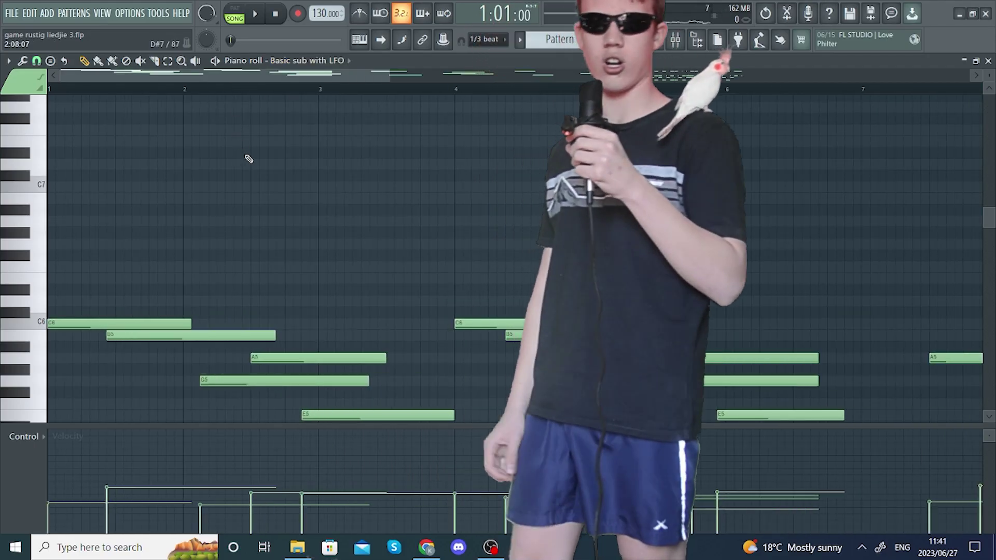
pyautogui.scroll(-3, 244, 156)
pyautogui.scroll(-1, 167, 100)
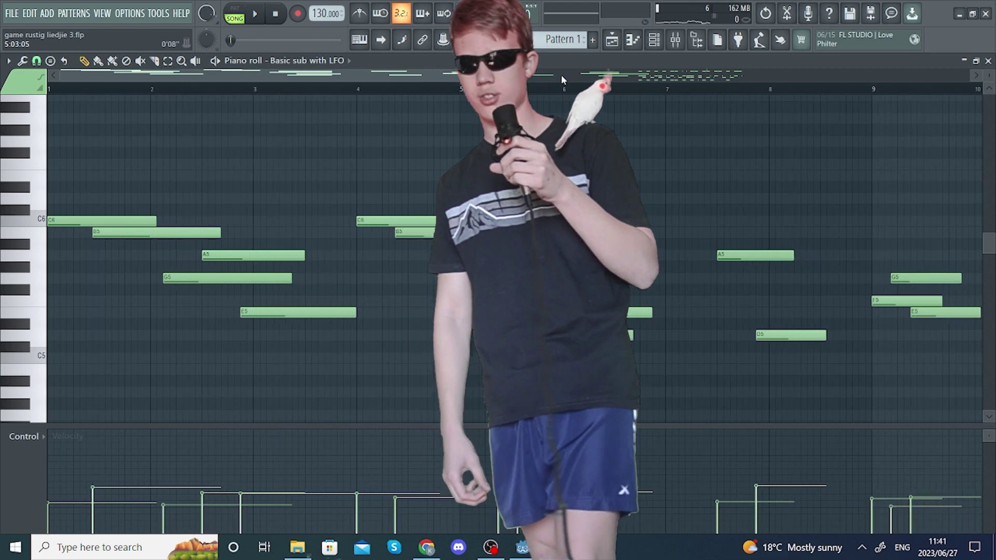
pyautogui.click(988, 61)
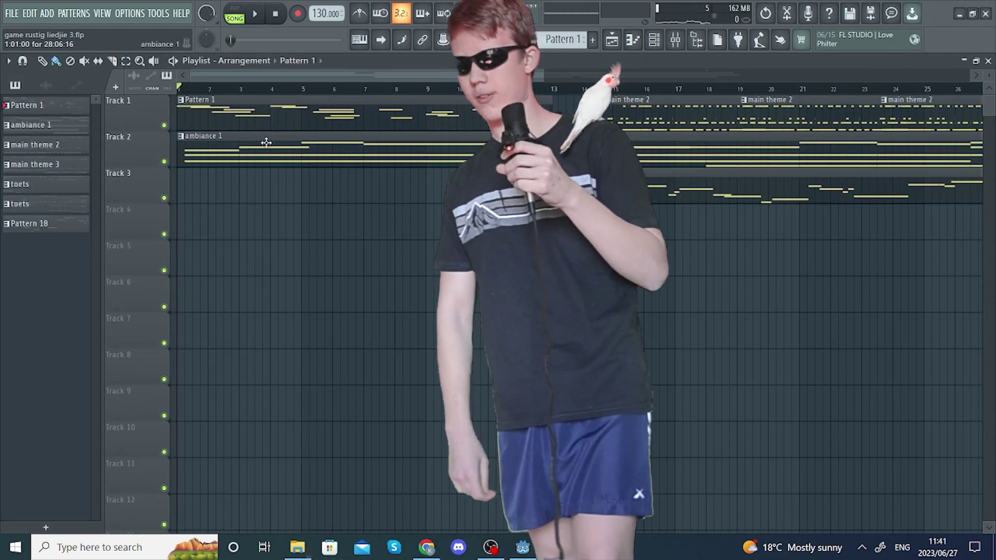
pyautogui.scroll(2, 257, 116)
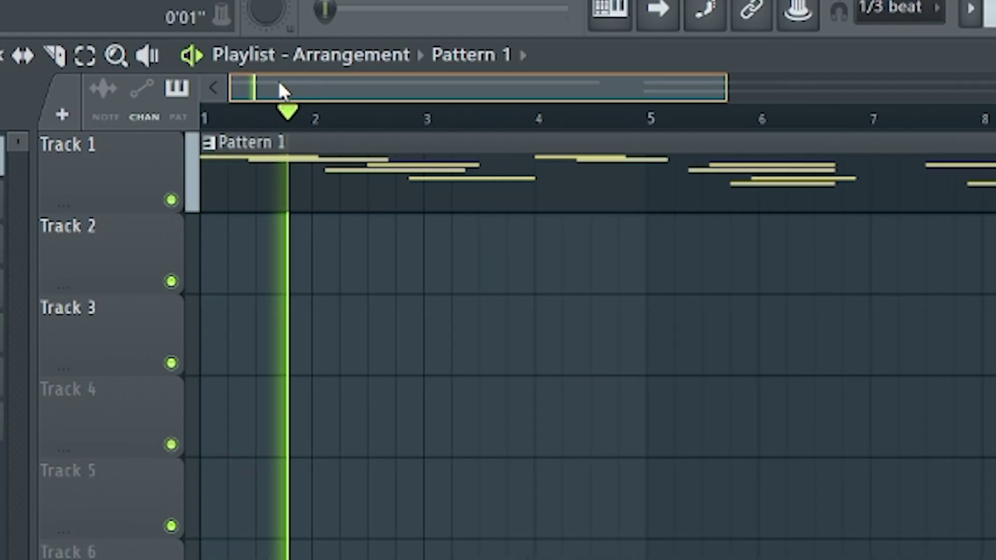
# Step: Restore the ambiance 1 clip on Track 2 beneath Pattern 1, starting at bar 1
pyautogui.scroll(-2, 344, 113)
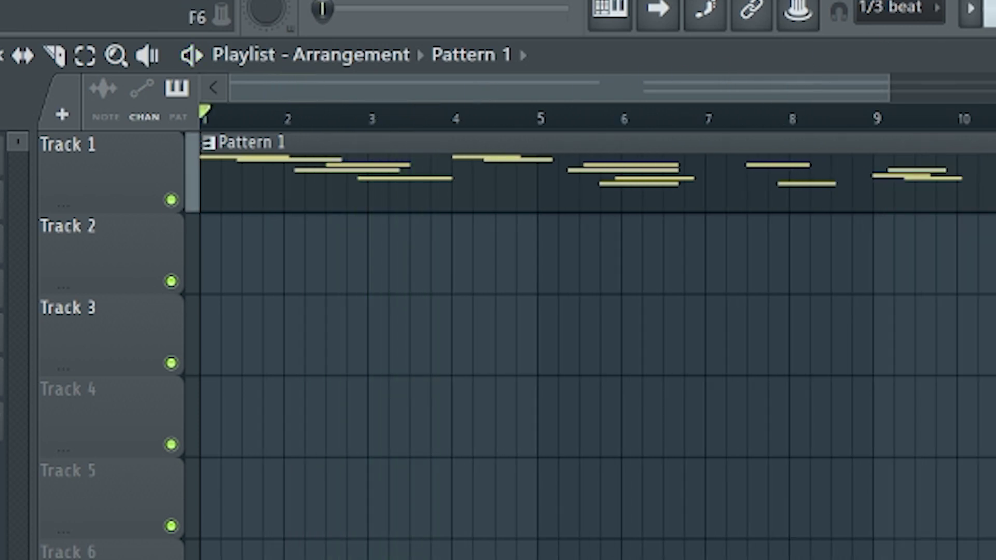
pyautogui.hotkey('ctrl', 'z')
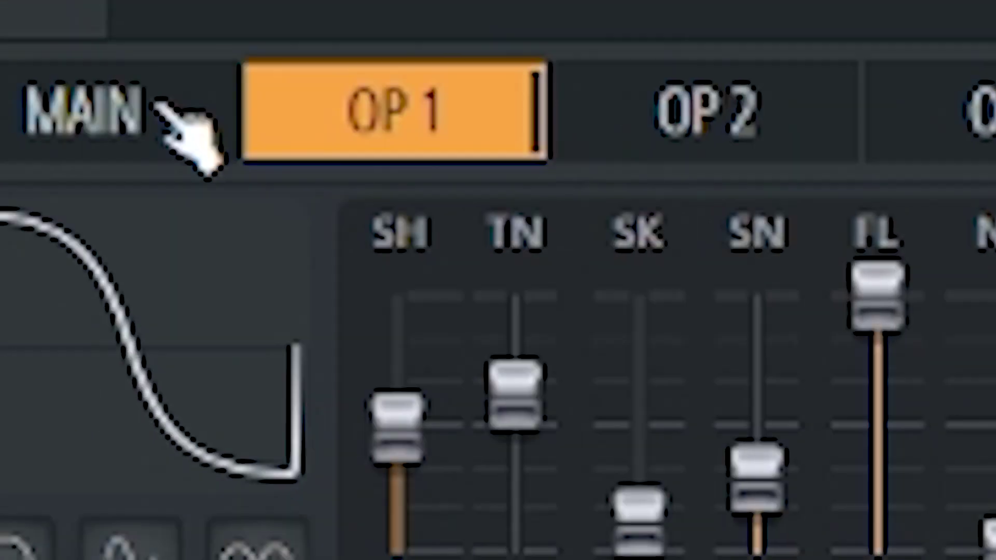
pyautogui.click(155, 108)
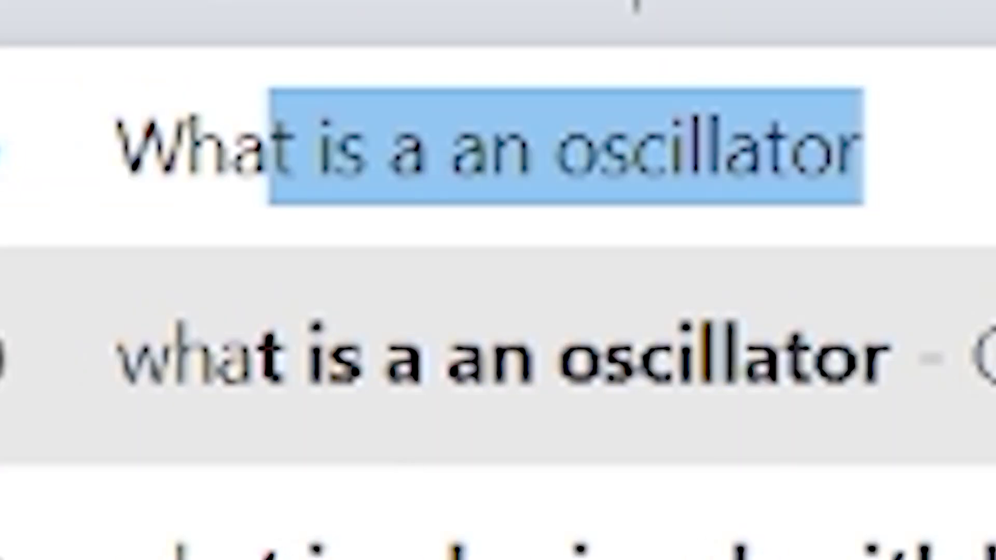
pyautogui.write('t is an LFO')
pyautogui.press('Return')
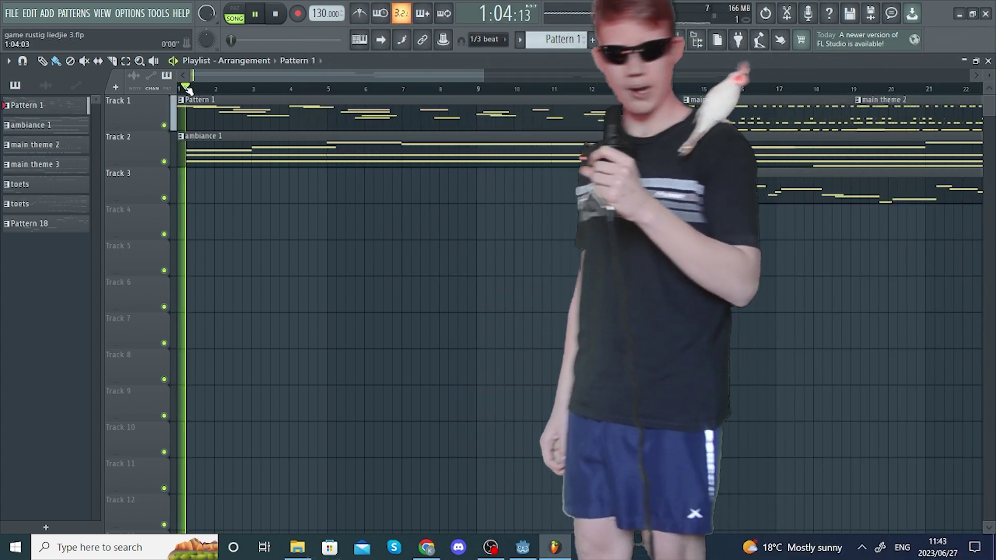
# Step: Play the arrangement and follow how main theme 2 and Pattern 18 layer over ambiance 1 from around bar 15
pyautogui.scroll(3, 226, 85)
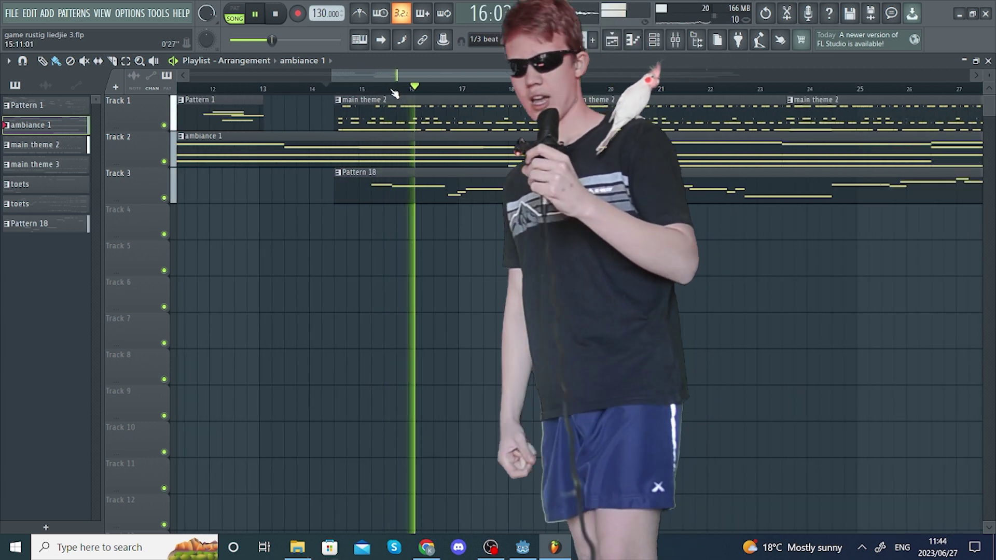
pyautogui.moveTo(404, 76); pyautogui.dragTo(424, 77)
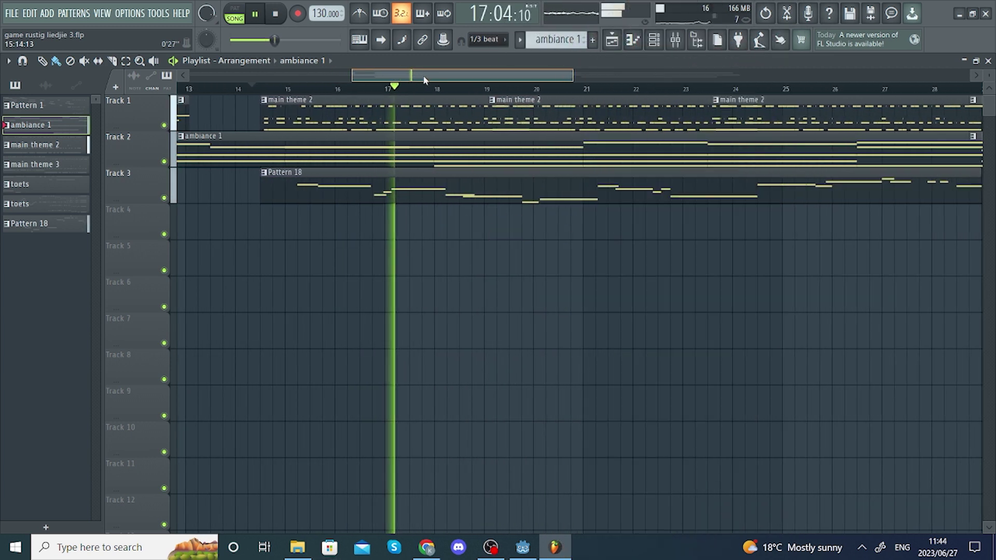
pyautogui.scroll(1, 428, 89)
pyautogui.scroll(-2, 419, 85)
pyautogui.moveTo(417, 80); pyautogui.dragTo(484, 79)
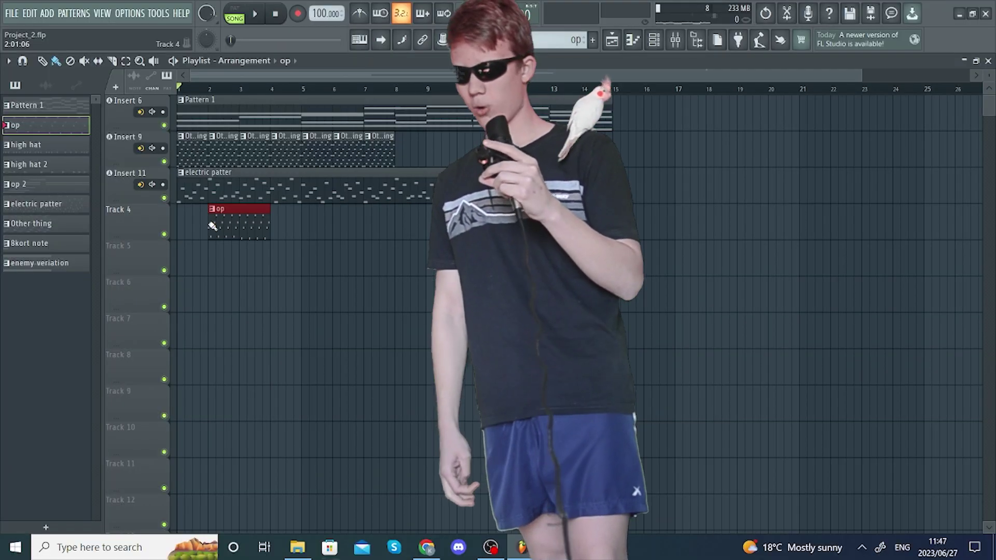
# Step: Paint three op clips on Track 4 and six op 2 clips on Track 5 from bar 2 to bar 8, and play them
pyautogui.moveTo(212, 226); pyautogui.dragTo(385, 226)
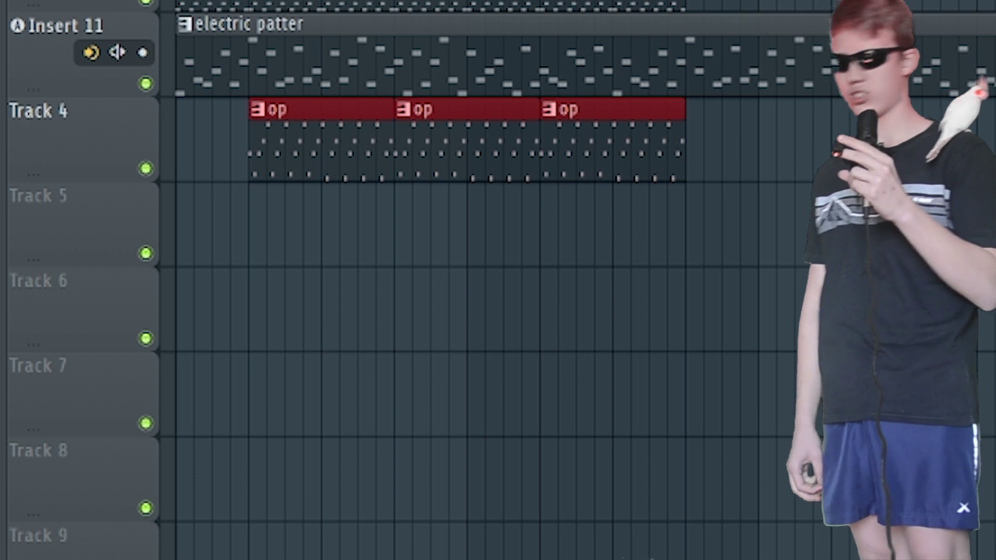
pyautogui.click(258, 234)
pyautogui.moveTo(258, 235)
pyautogui.mouseDown()
pyautogui.moveTo(453, 212)
pyautogui.moveTo(622, 236)
pyautogui.mouseUp()
pyautogui.press('space')
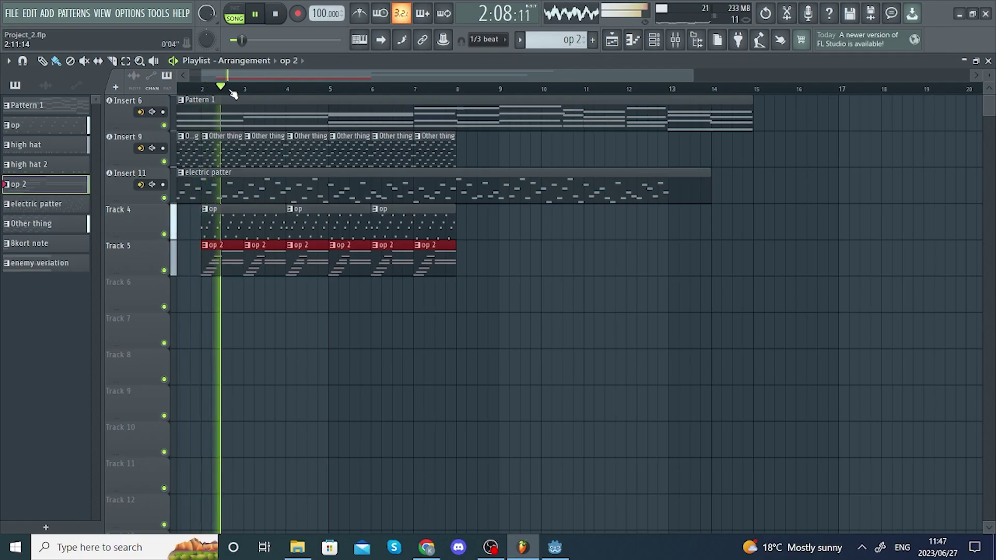
pyautogui.scroll(-2, 233, 93)
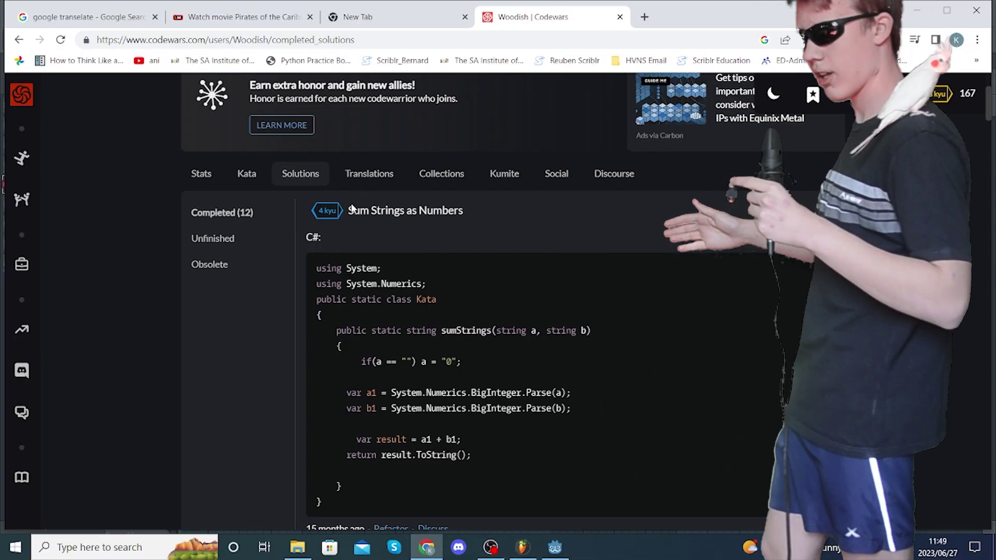
# Step: Browse the completed C# solutions on the Codewars profile in the browser
pyautogui.scroll(-10, 352, 202)
pyautogui.scroll(-12, 437, 222)
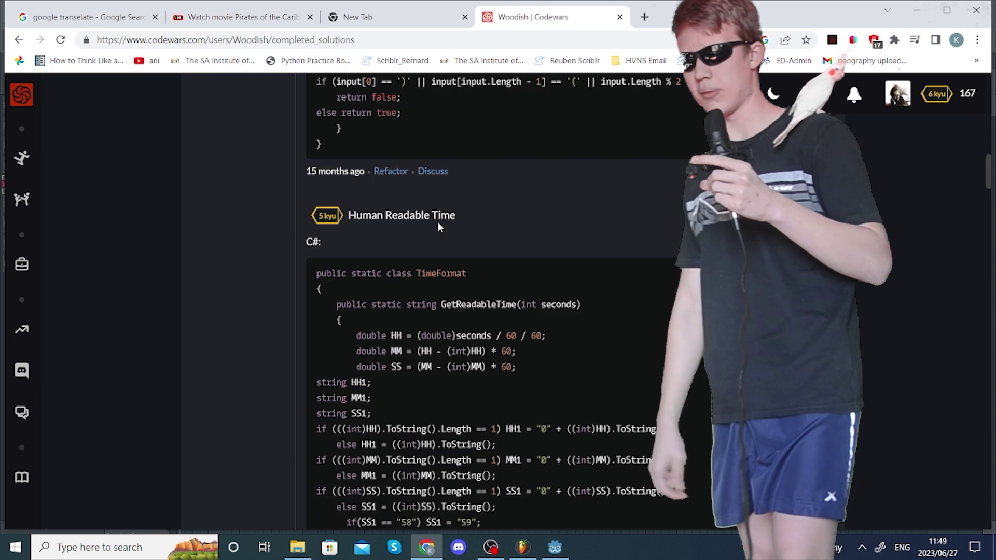
pyautogui.scroll(-20, 442, 241)
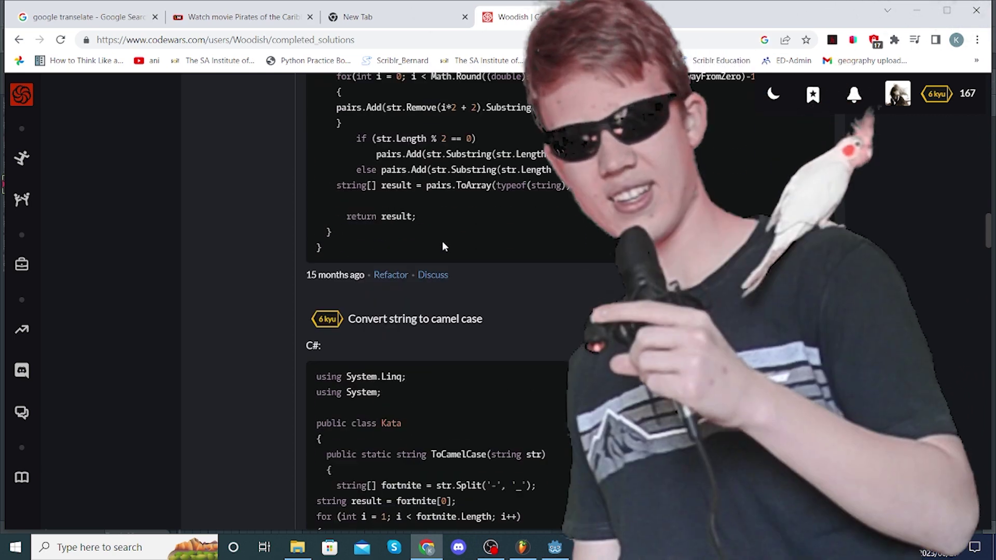
pyautogui.scroll(-20, 442, 242)
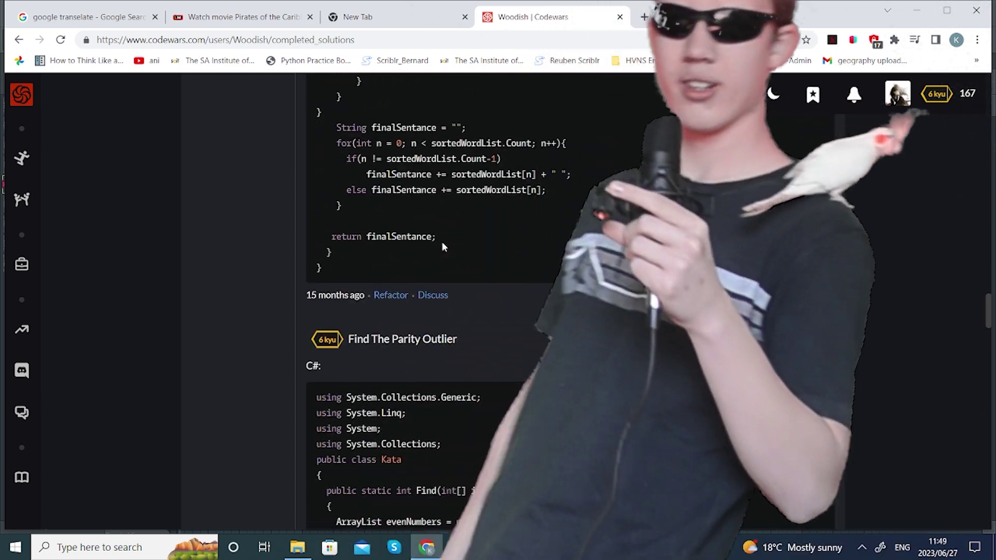
pyautogui.scroll(-6, 442, 241)
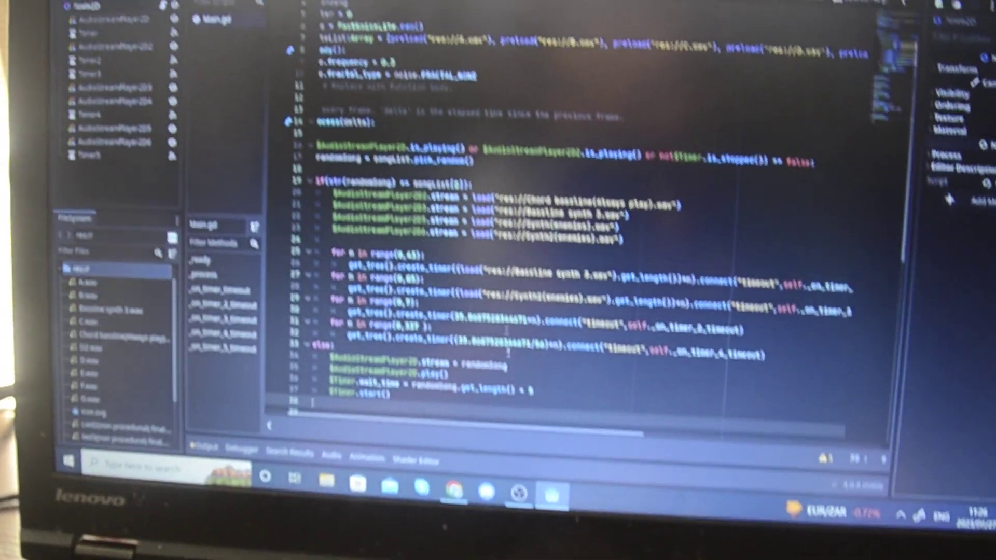
# Step: Switch to the Godot Sound system project and examine the songList and noteList arrays and the _process function in Main.gd
pyautogui.scroll(-5, 505, 167)
pyautogui.scroll(-5, 504, 210)
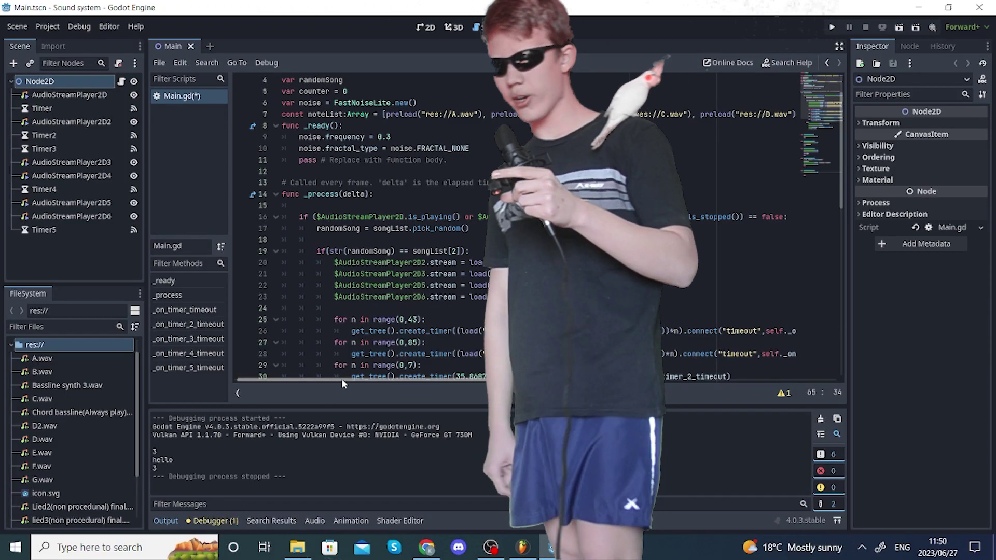
pyautogui.scroll(1, 385, 276)
pyautogui.scroll(-1, 388, 214)
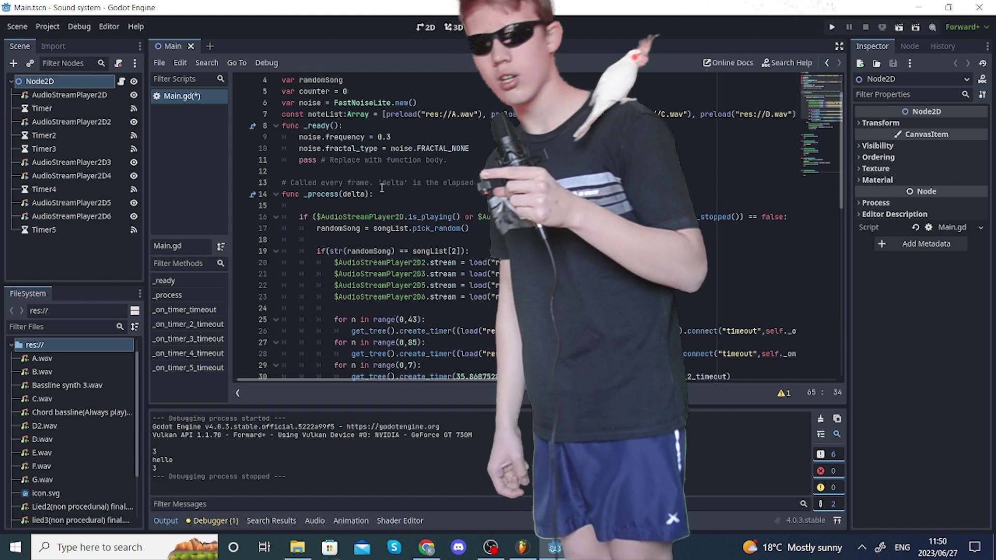
pyautogui.scroll(-4, 382, 190)
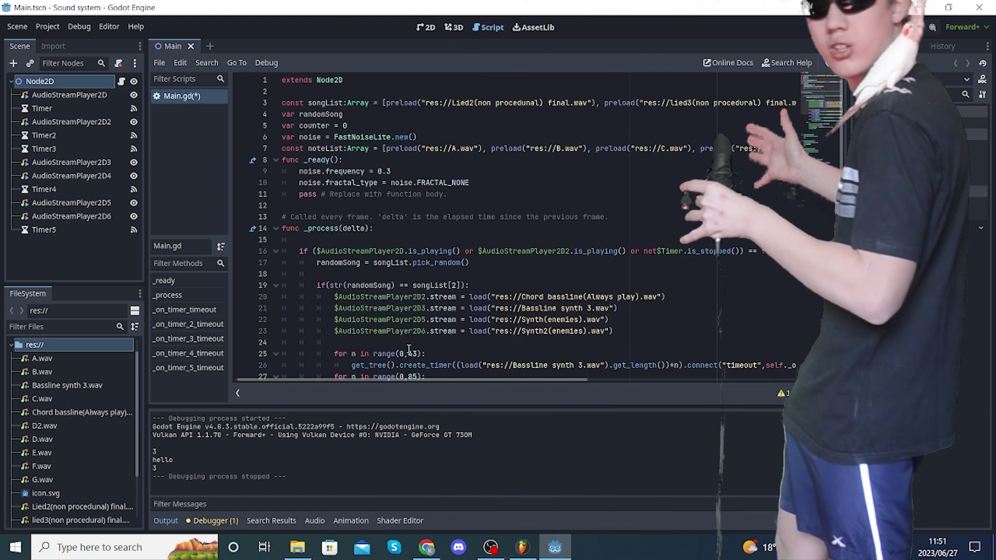
pyautogui.moveTo(426, 381); pyautogui.dragTo(671, 382)
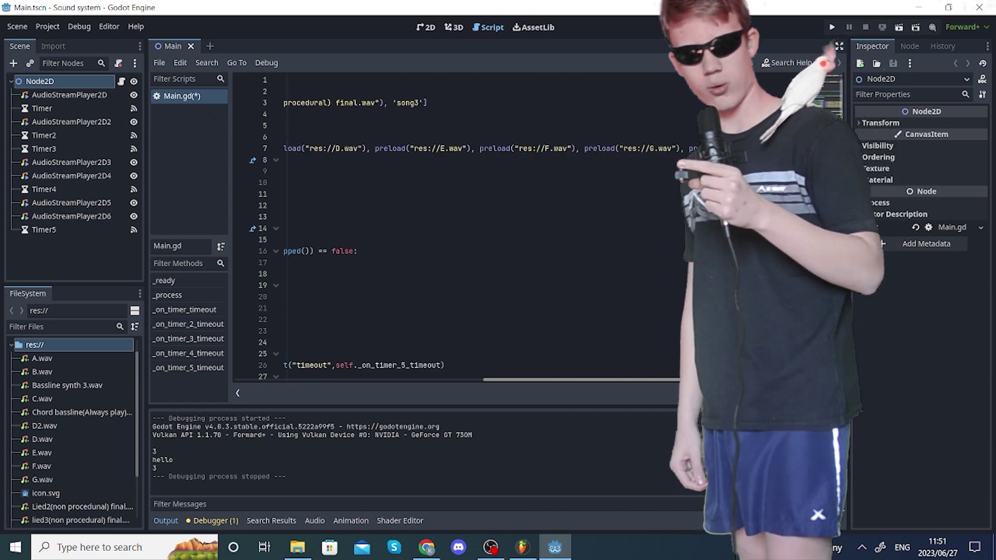
pyautogui.moveTo(600, 381); pyautogui.dragTo(357, 379)
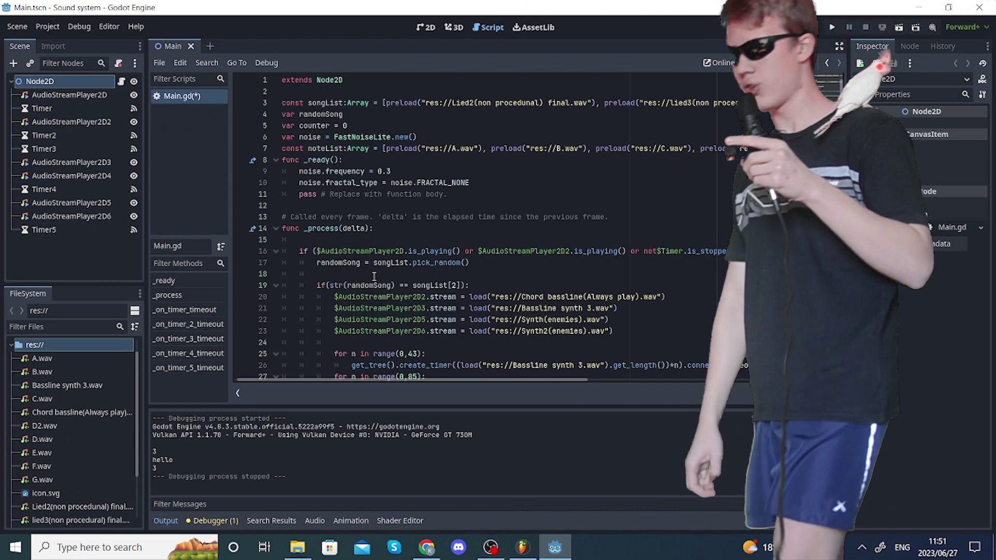
# Step: Examine the timer loops and the _on_timer timeout functions in Main.gd, and return to the start of the script
pyautogui.scroll(-6, 374, 277)
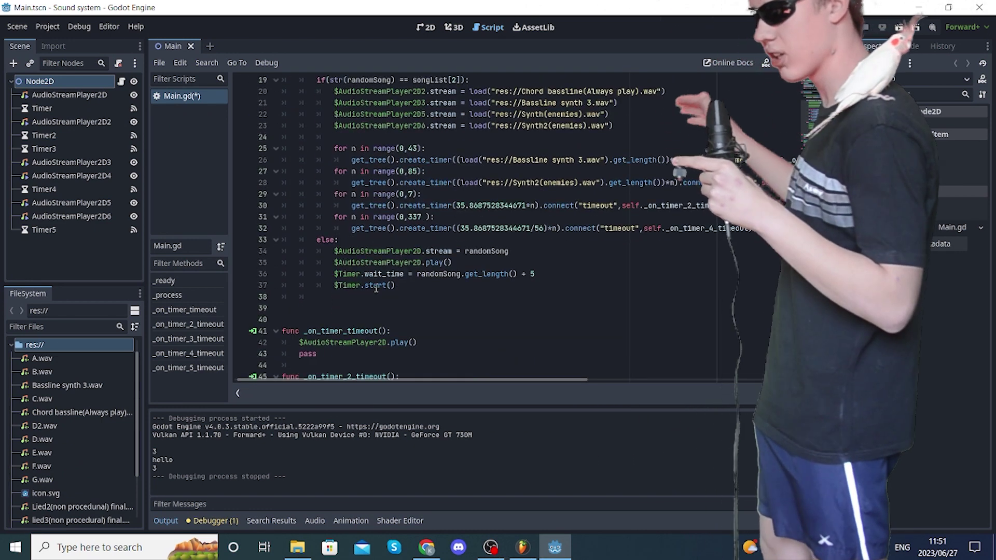
pyautogui.scroll(-4, 376, 288)
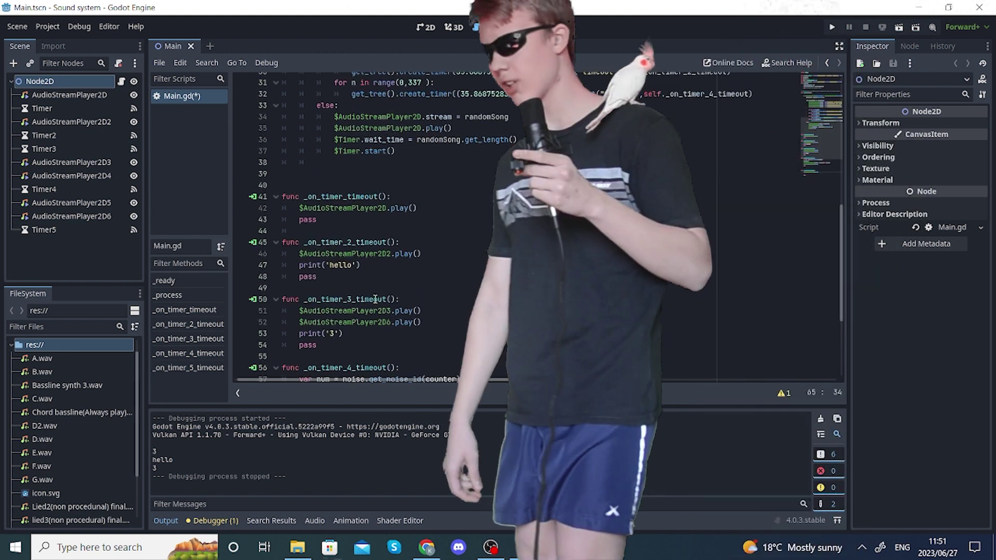
pyautogui.scroll(-3, 378, 305)
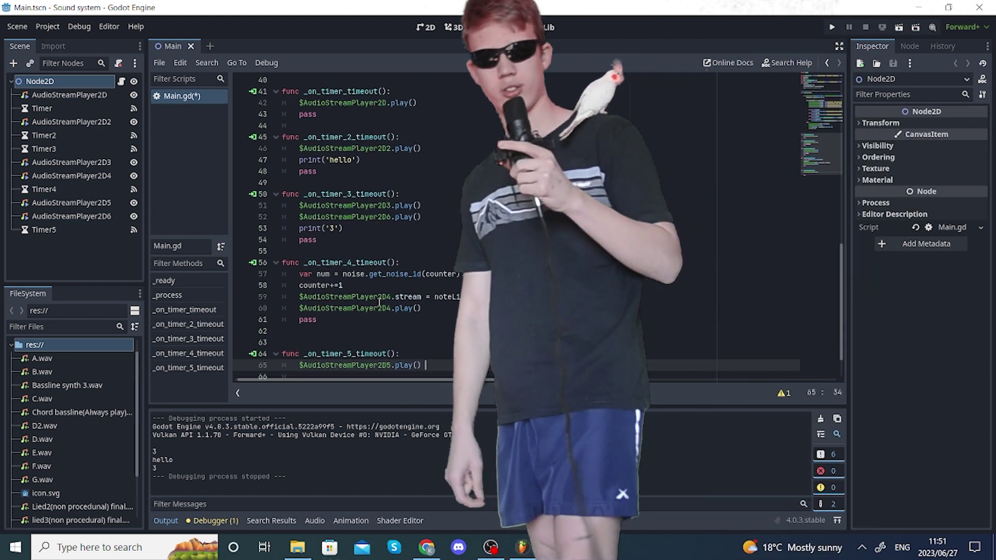
pyautogui.scroll(-1, 379, 301)
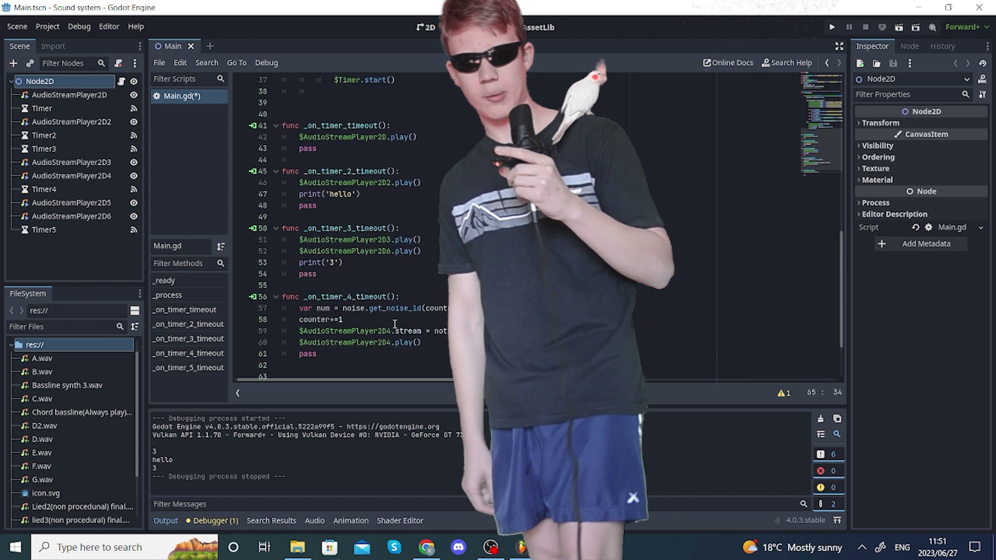
pyautogui.scroll(10, 384, 316)
pyautogui.scroll(4, 390, 328)
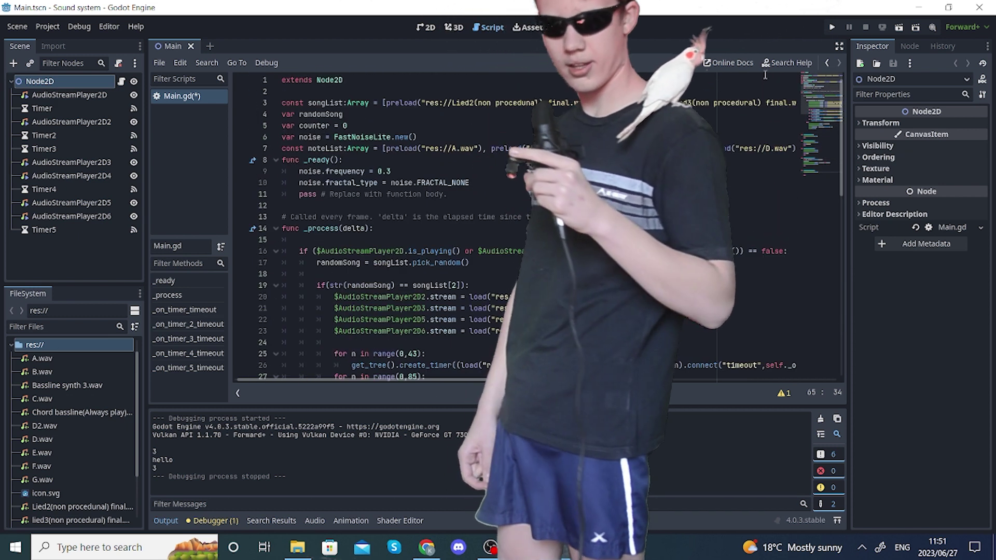